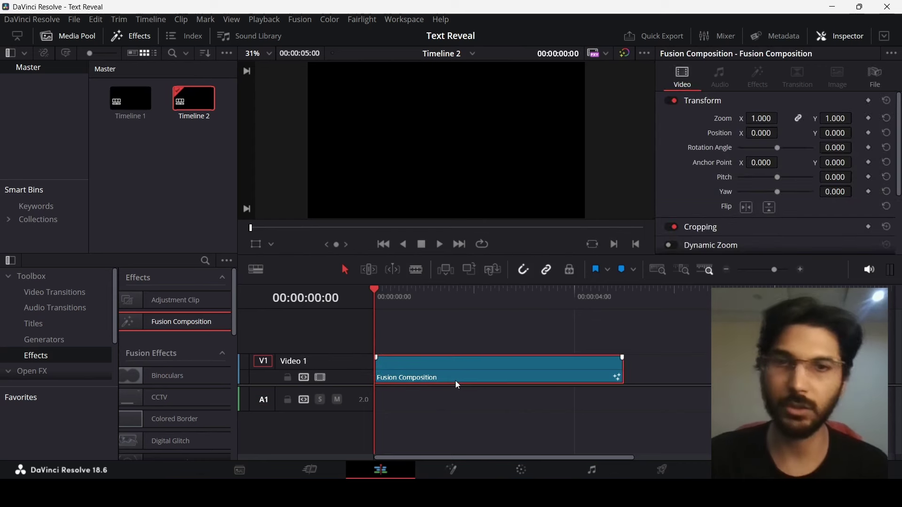
Open the timeline's Fusion Composition clip in the Fusion page and connect a Background node to MediaOut1.
{"action": "right_click", "coordinate": [452, 371]}
{"action": "left_click", "coordinate": [502, 296]}
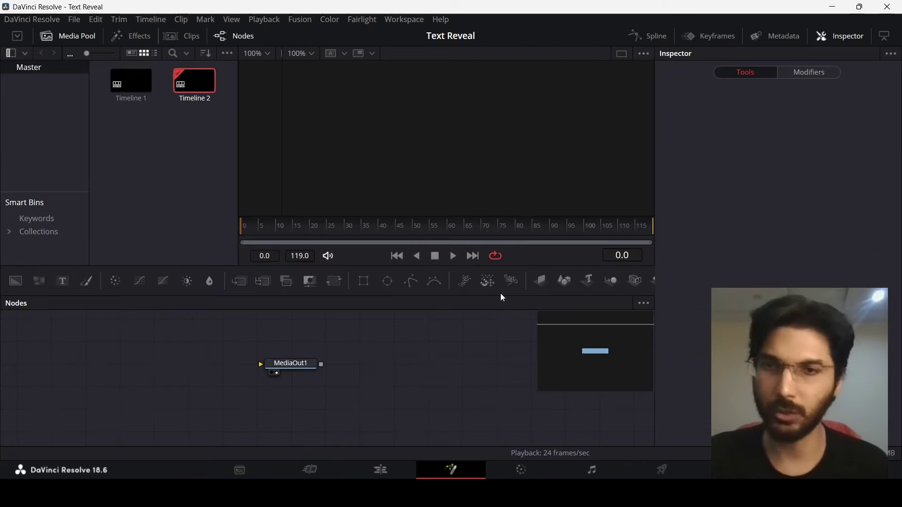
{"action": "left_click_drag", "start_coordinate": [16, 281], "coordinate": [297, 366]}
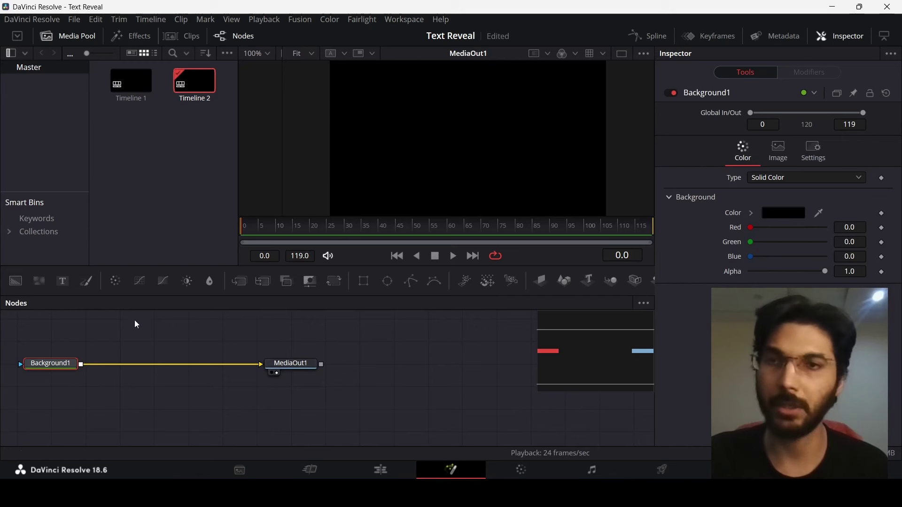
Merge a Text node over Background1 and set its text to BURNOUT.
{"action": "left_click_drag", "start_coordinate": [62, 281], "coordinate": [83, 383]}
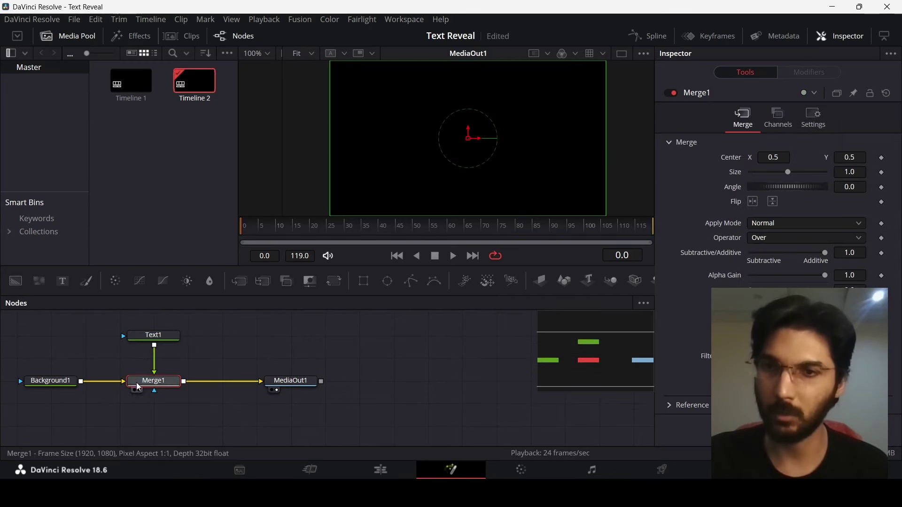
{"action": "left_click", "coordinate": [159, 335]}
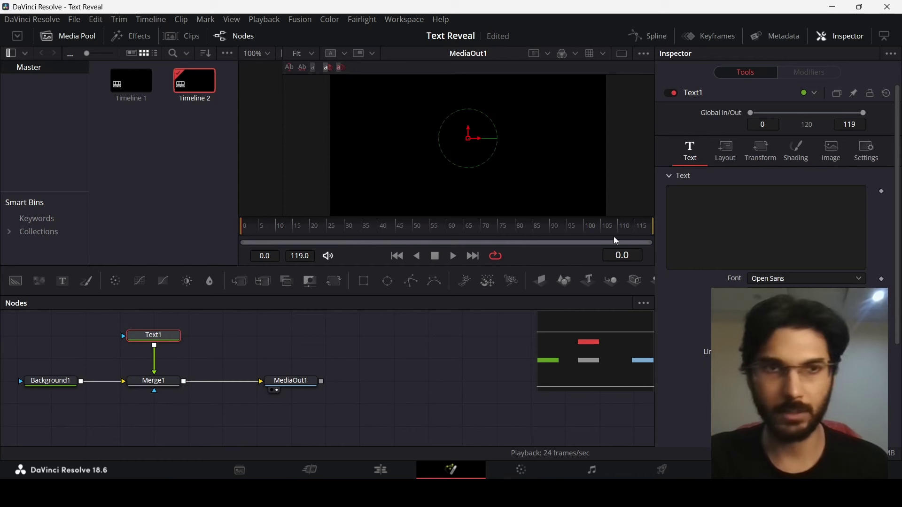
{"action": "left_click", "coordinate": [681, 254]}
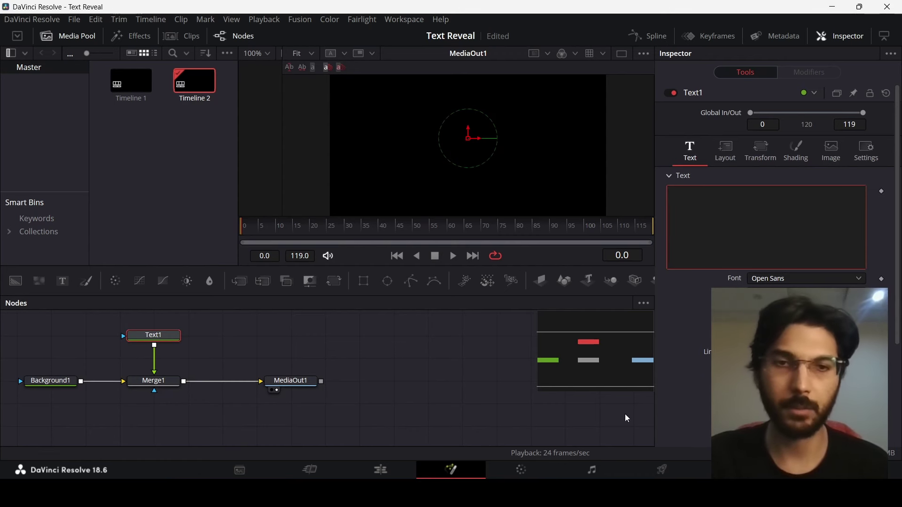
{"action": "type", "text": "BURNOUT"}
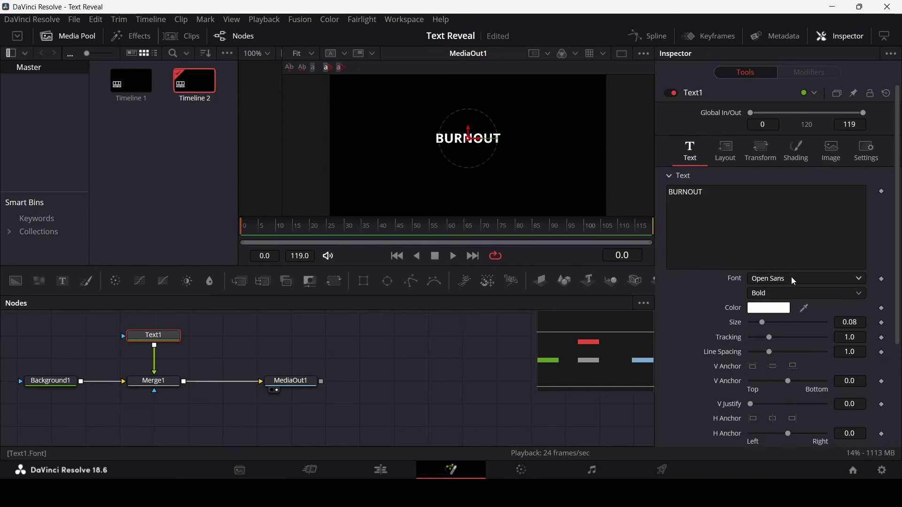
Set the font of the BURNOUT text to Futura XBlk BT.
{"action": "left_click", "coordinate": [791, 279]}
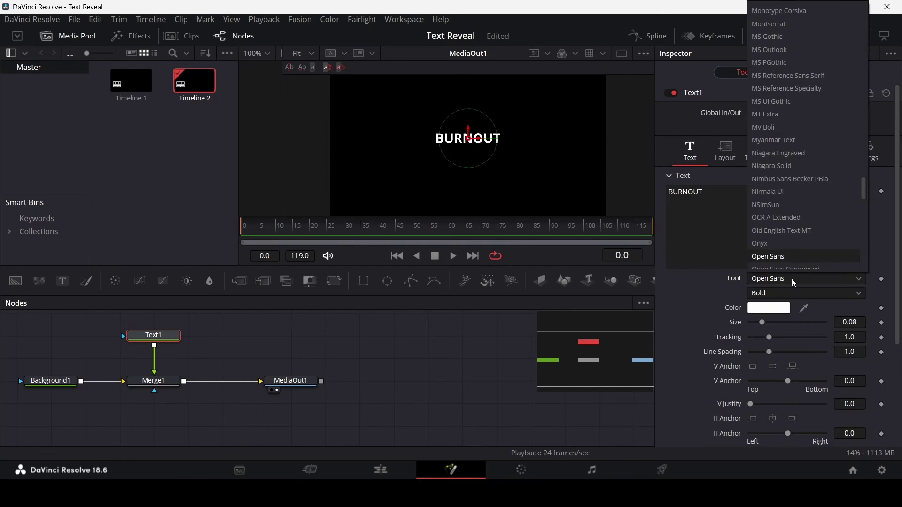
{"action": "type", "text": "fu"}
{"action": "key", "text": "Down"}
{"action": "key", "text": "Down"}
{"action": "key", "text": "Down"}
{"action": "key", "text": "Down"}
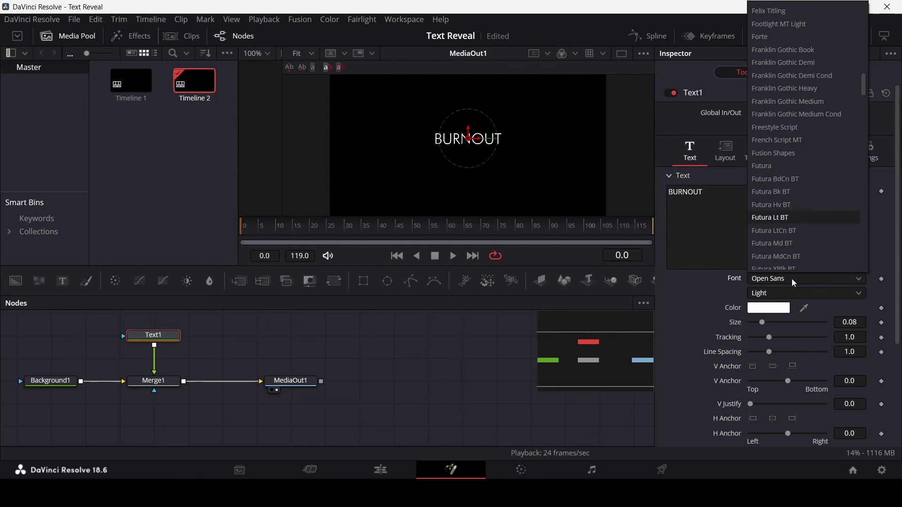
{"action": "key", "text": "Down"}
{"action": "key", "text": "Down"}
{"action": "key", "text": "Down"}
{"action": "key", "text": "Down"}
{"action": "key", "text": "Return"}
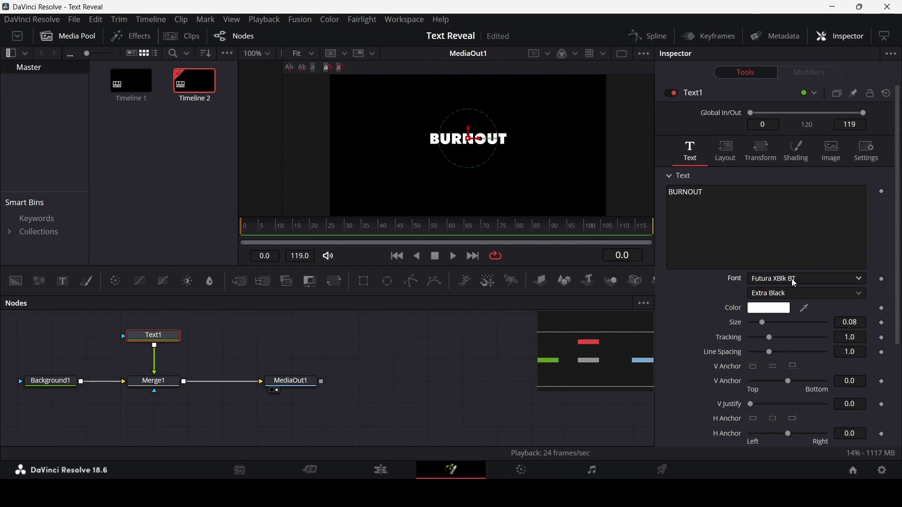
Set the text's size to 0.2 and its color to the orange-red #ff3300.
{"action": "left_click", "coordinate": [860, 323]}
{"action": "type", "text": "0.2"}
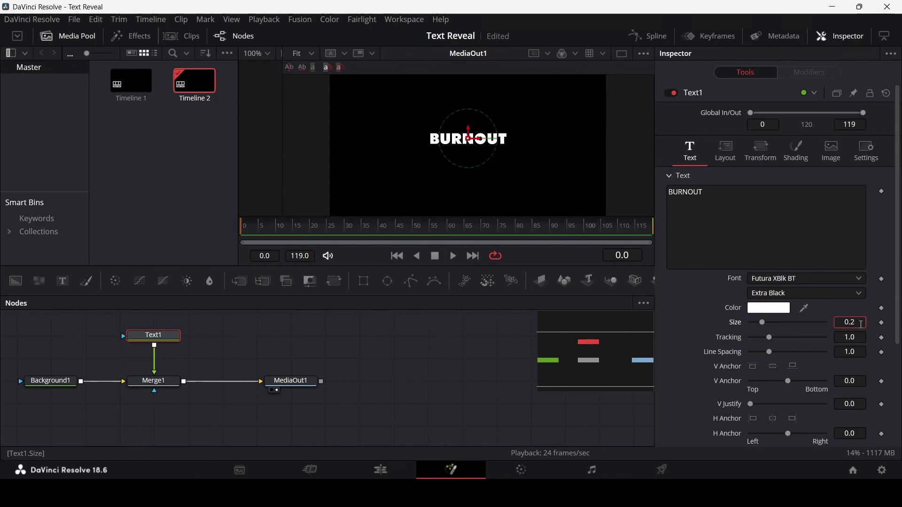
{"action": "key", "text": "Tab"}
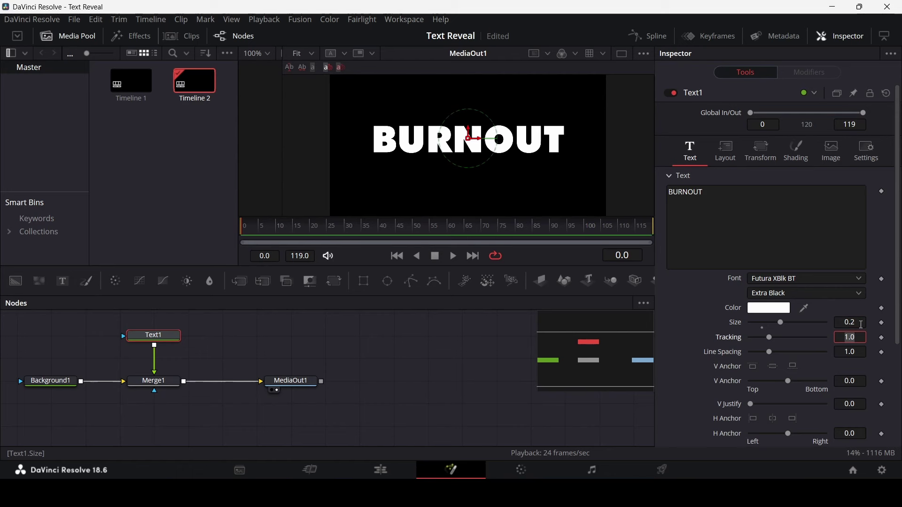
{"action": "left_click", "coordinate": [775, 311]}
{"action": "left_click_drag", "start_coordinate": [480, 121], "coordinate": [373, 154]}
{"action": "left_click_drag", "start_coordinate": [438, 186], "coordinate": [476, 175]}
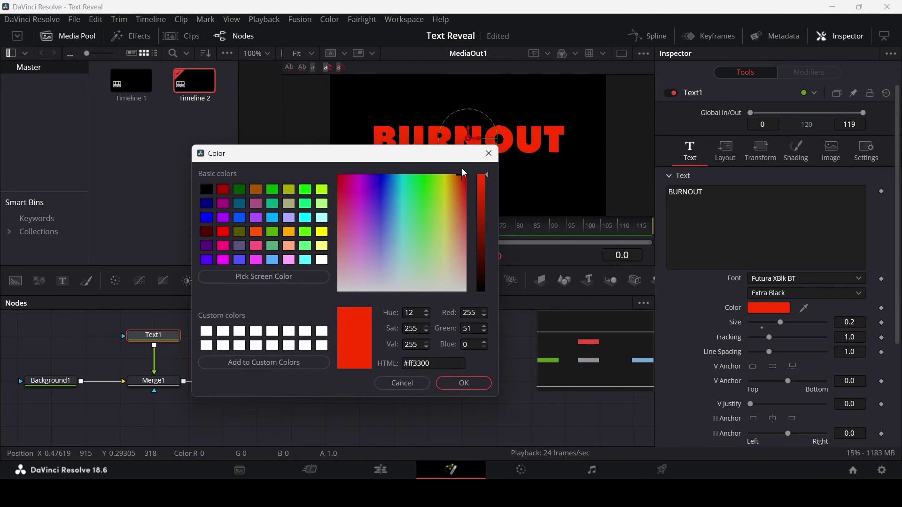
{"action": "left_click", "coordinate": [471, 383]}
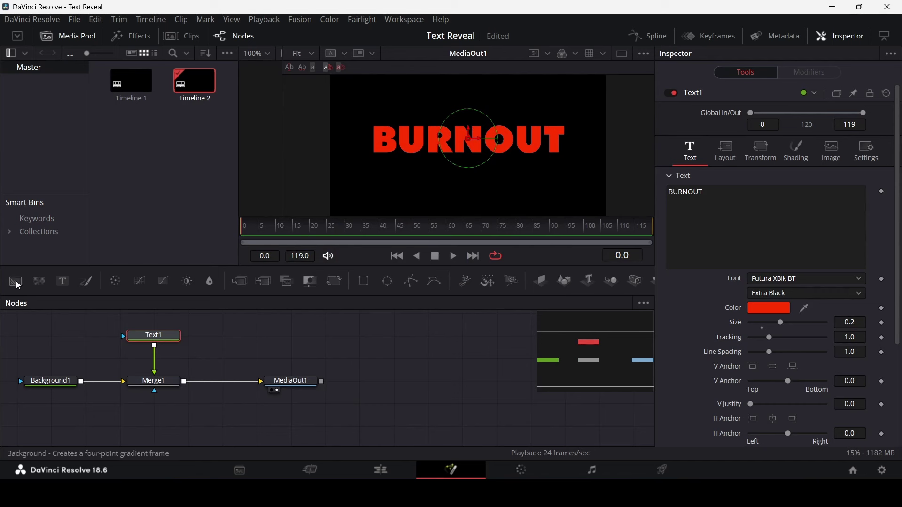
Merge a second Background node, masked by a FastNoise node, over the text and set its red value to 1.0.
{"action": "left_click_drag", "start_coordinate": [16, 281], "coordinate": [222, 349]}
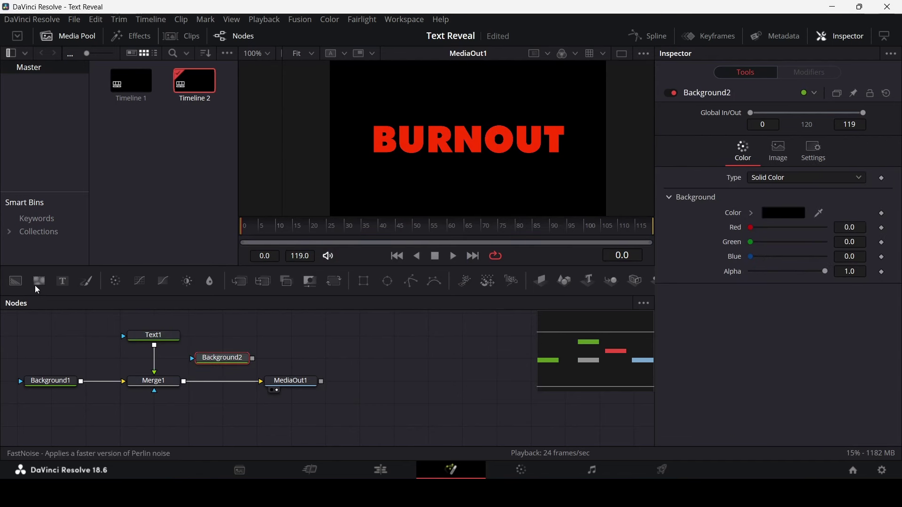
{"action": "left_click_drag", "start_coordinate": [38, 282], "coordinate": [222, 336]}
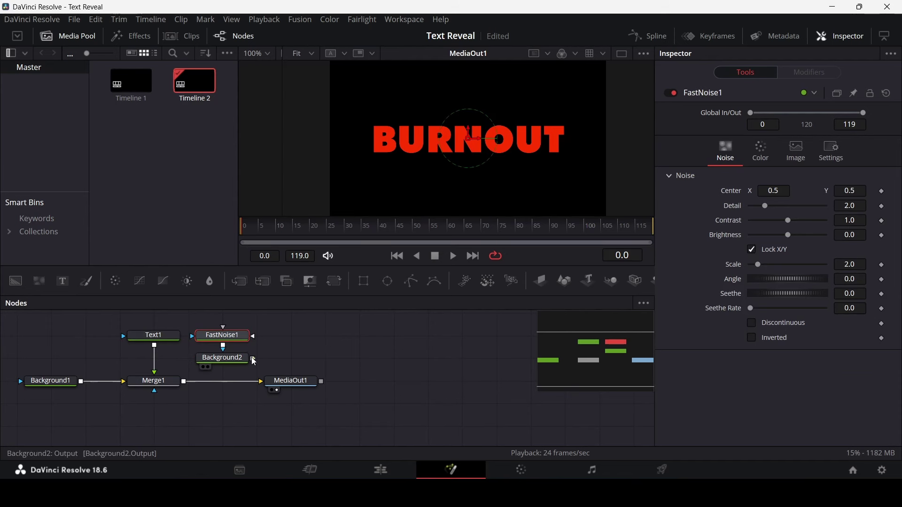
{"action": "left_click_drag", "start_coordinate": [253, 361], "coordinate": [185, 382]}
{"action": "left_click_drag", "start_coordinate": [309, 388], "coordinate": [380, 389]}
{"action": "left_click", "coordinate": [237, 367]}
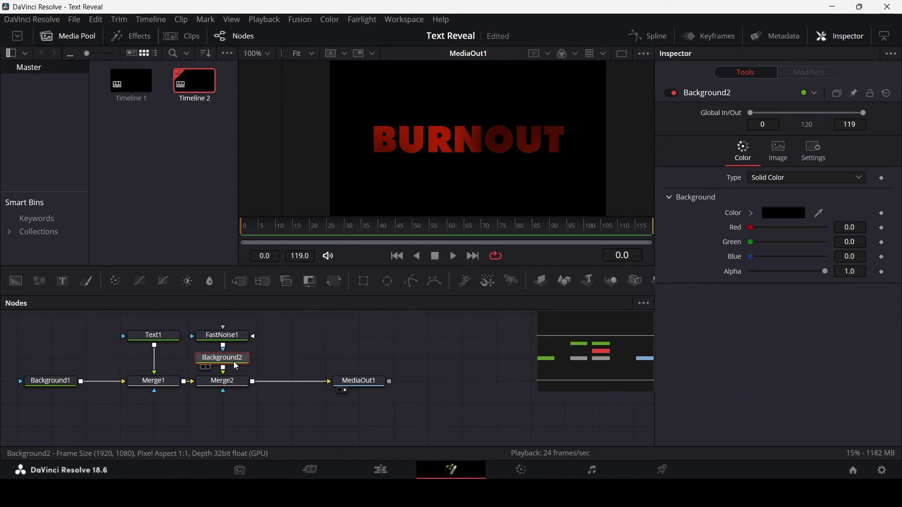
{"action": "left_click_drag", "start_coordinate": [751, 227], "coordinate": [828, 228]}
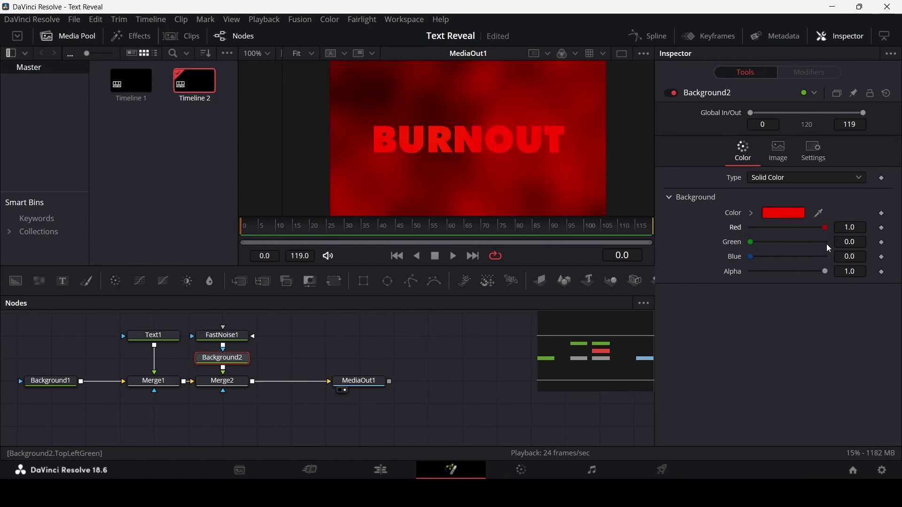
Set FastNoise1's detail to 10, contrast to 10 and brightness to 1, and enable Discontinuous.
{"action": "left_click", "coordinate": [233, 337]}
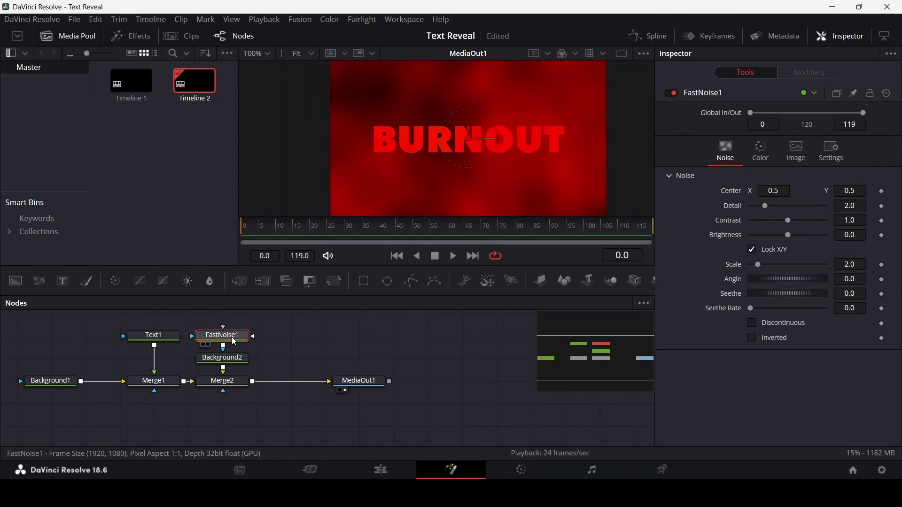
{"action": "left_click", "coordinate": [855, 206]}
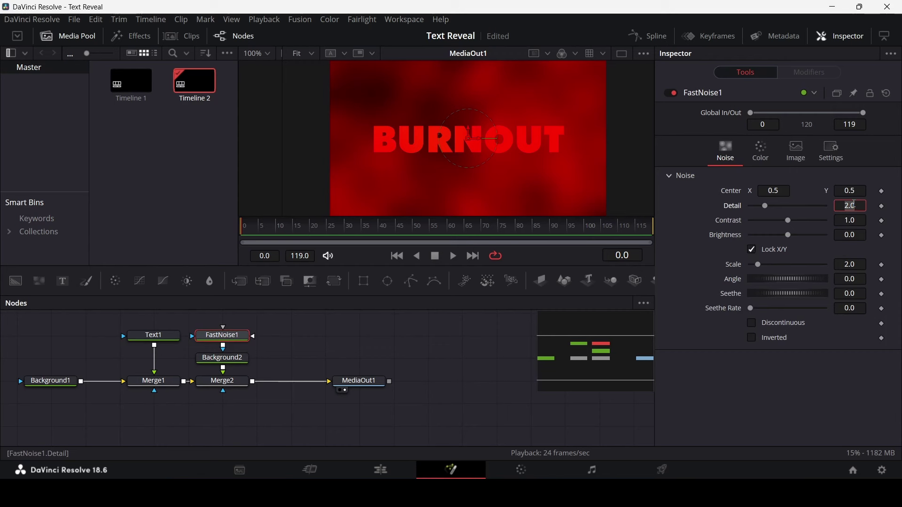
{"action": "type", "text": "10"}
{"action": "key", "text": "Tab"}
{"action": "type", "text": "10"}
{"action": "key", "text": "Tab"}
{"action": "type", "text": "1"}
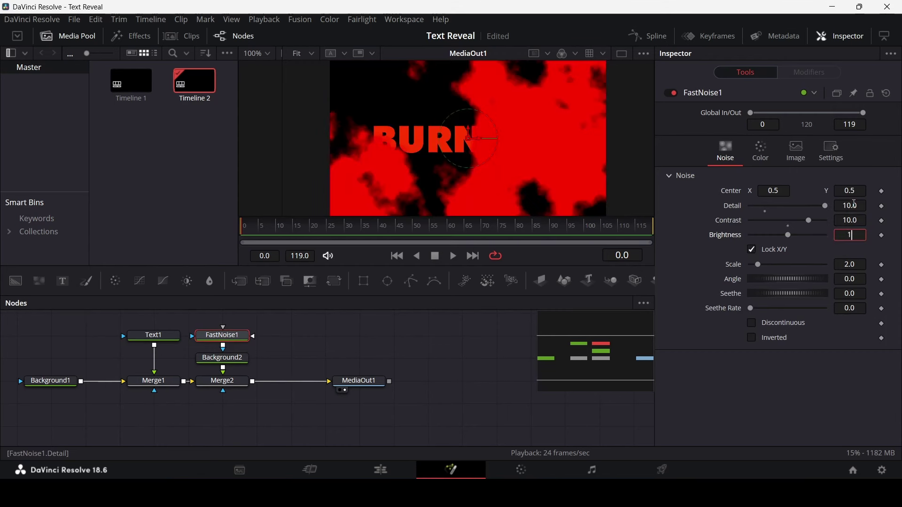
{"action": "key", "text": "Tab"}
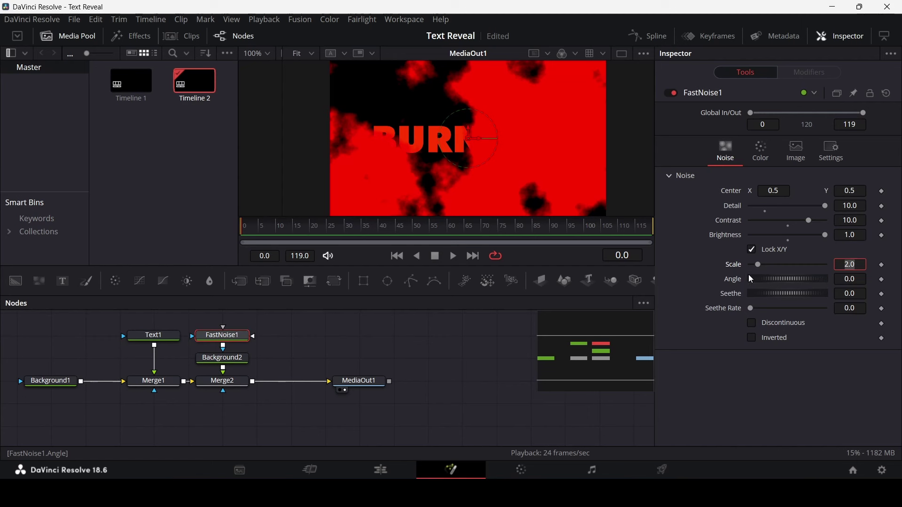
{"action": "left_click", "coordinate": [753, 324]}
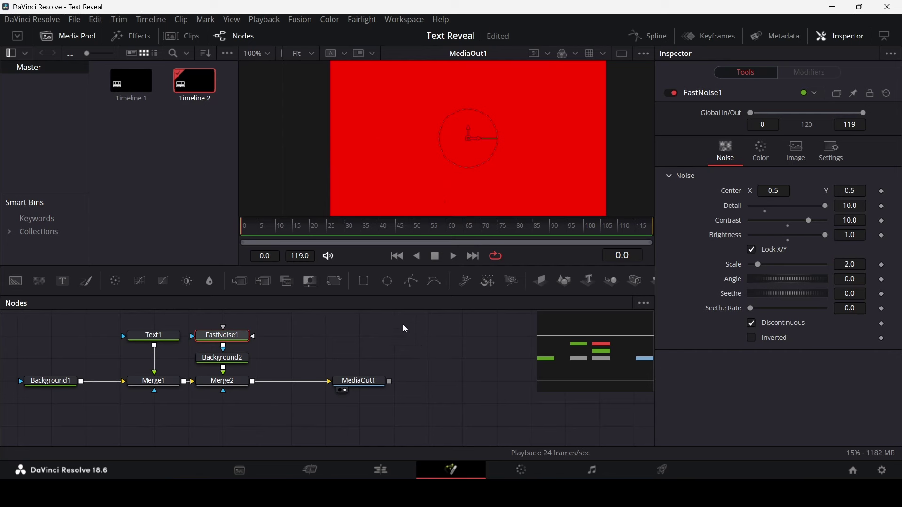
Mask FastNoise1 with an Ellipse node and match Background2's color to the text by sampling #ff3300 from its letters.
{"action": "left_click_drag", "start_coordinate": [386, 281], "coordinate": [254, 336]}
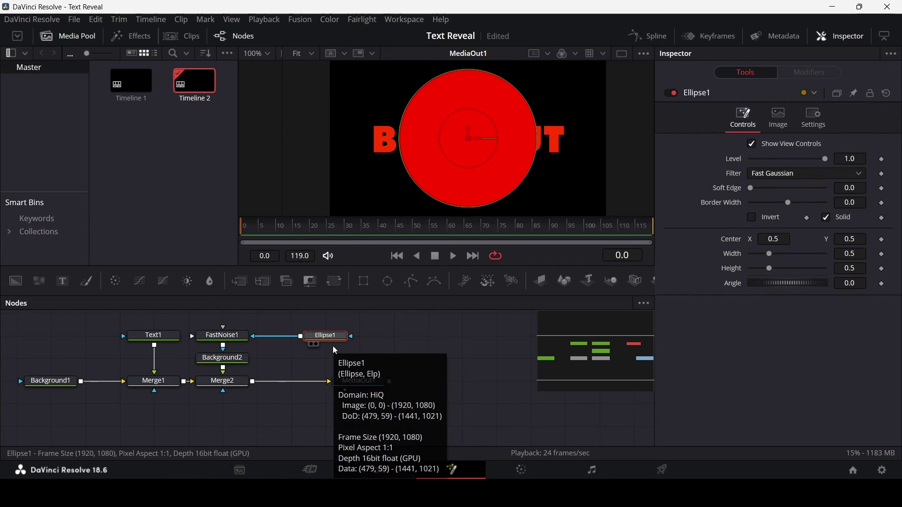
{"action": "left_click", "coordinate": [238, 362]}
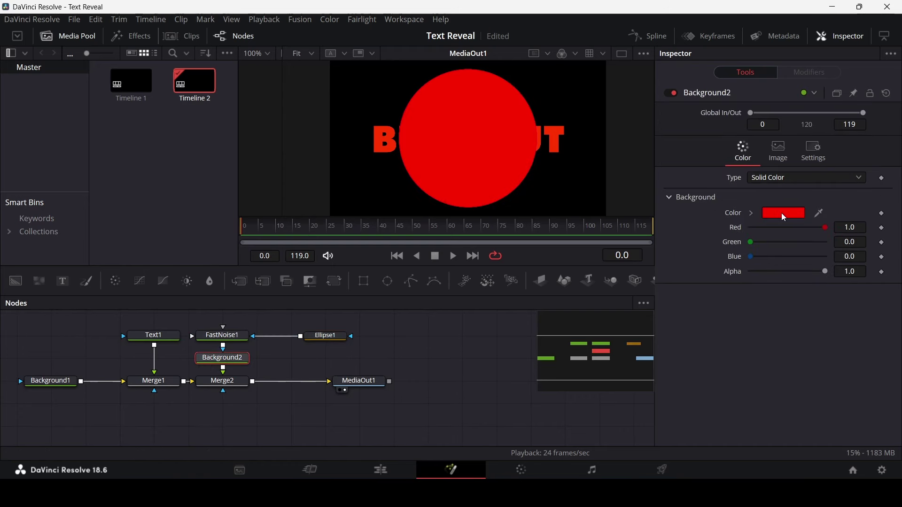
{"action": "left_click", "coordinate": [783, 214]}
{"action": "left_click_drag", "start_coordinate": [491, 120], "coordinate": [649, 80]}
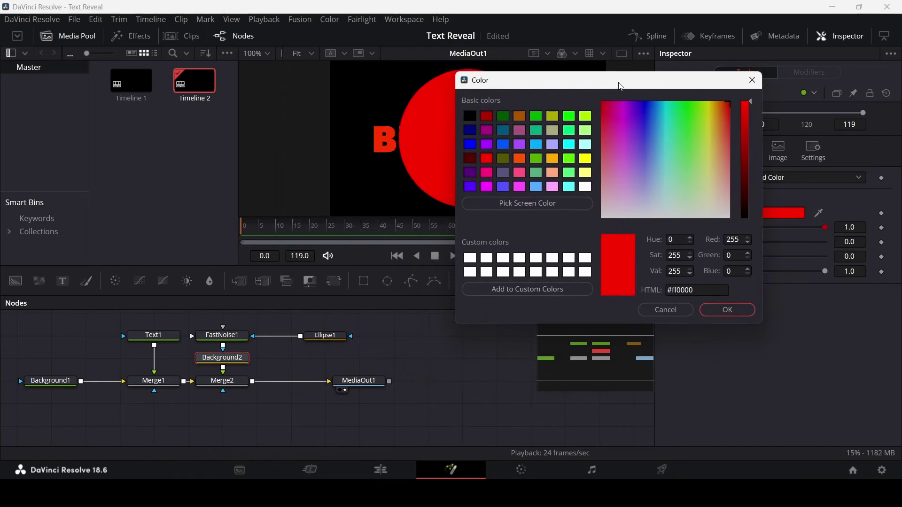
{"action": "left_click", "coordinate": [528, 204]}
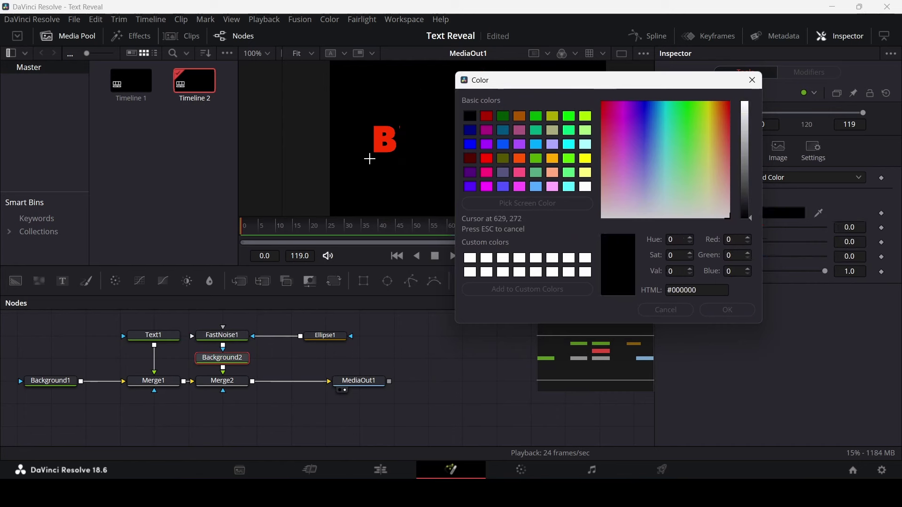
{"action": "left_click", "coordinate": [379, 140]}
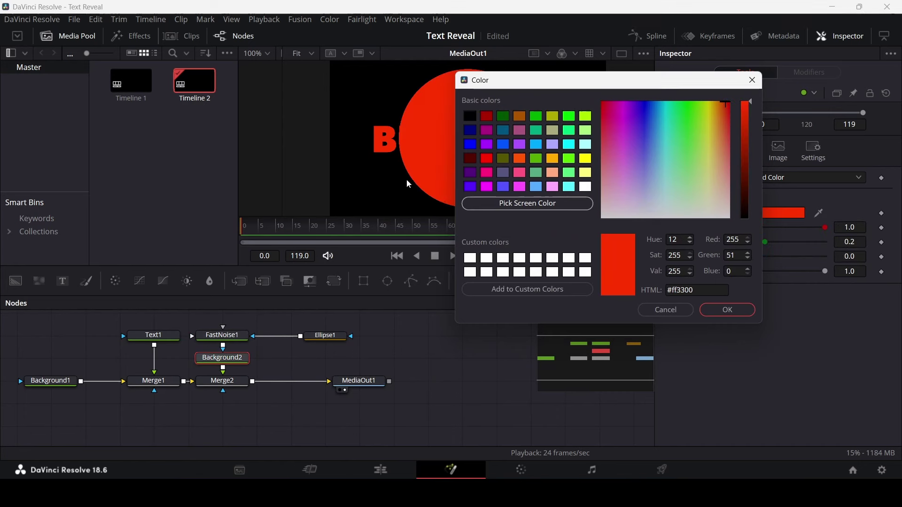
{"action": "left_click", "coordinate": [727, 310]}
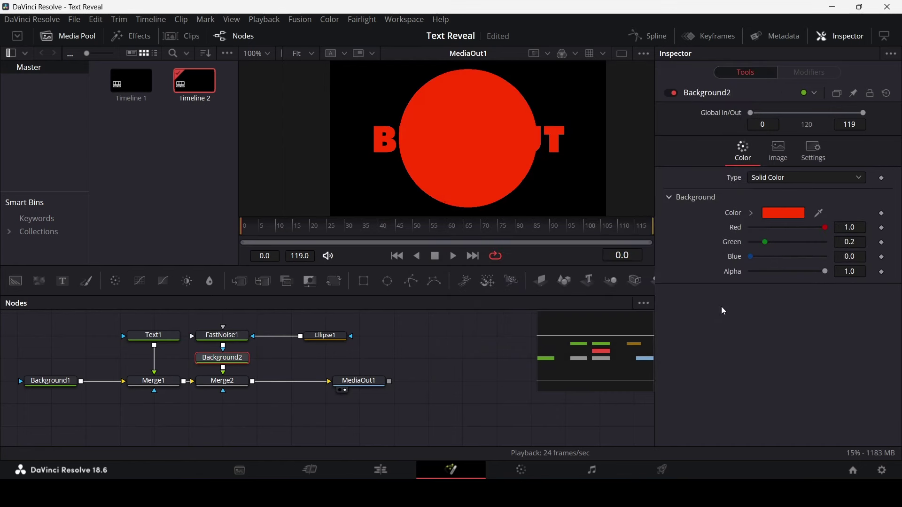
Invert the Ellipse1 mask and set its soft edge to 0.2.
{"action": "left_click", "coordinate": [331, 338]}
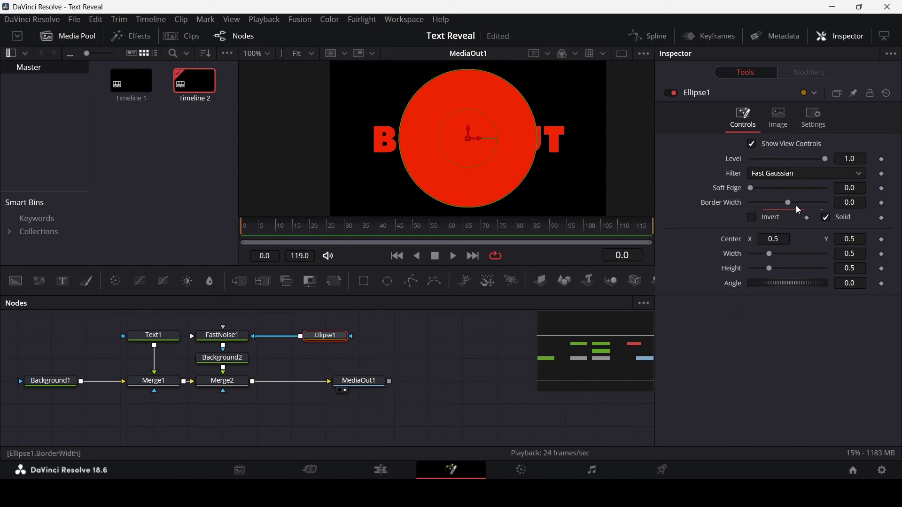
{"action": "left_click", "coordinate": [753, 218]}
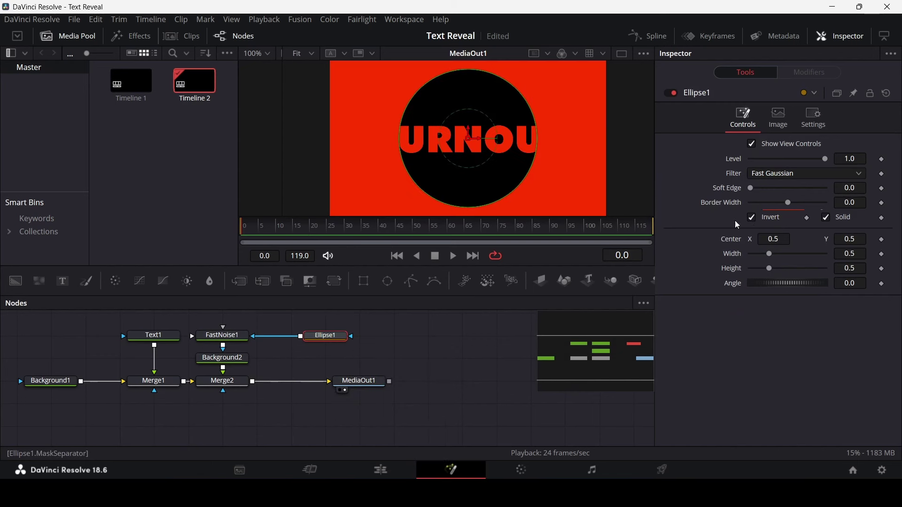
{"action": "left_click", "coordinate": [856, 189]}
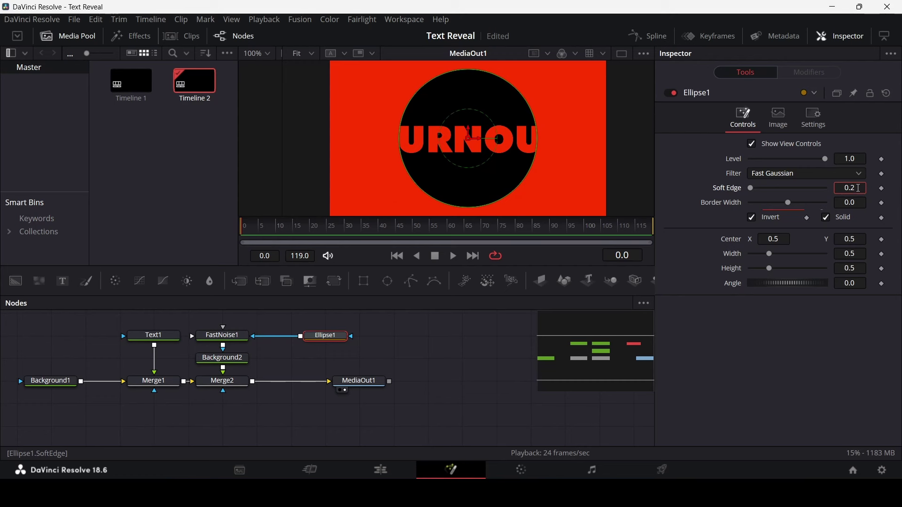
{"action": "type", "text": "2"}
{"action": "key", "text": "Tab"}
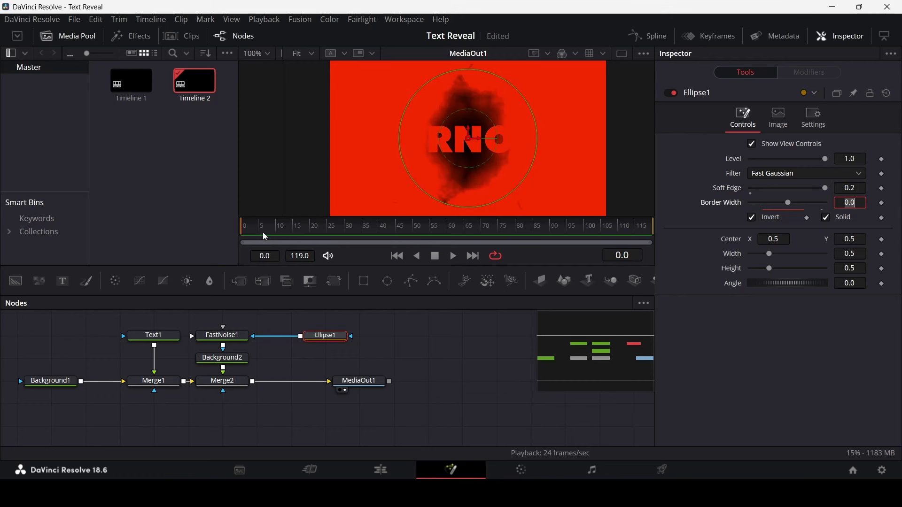
Reduce Ellipse1's width to 0.0 and add keyframes for its width and height at frame 0.
{"action": "left_click_drag", "start_coordinate": [771, 254], "coordinate": [728, 261]}
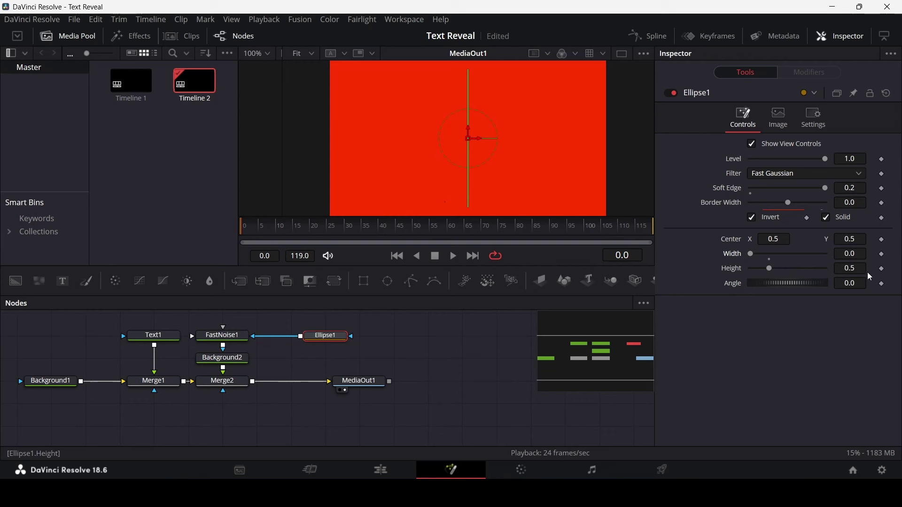
{"action": "left_click", "coordinate": [883, 269]}
{"action": "left_click", "coordinate": [883, 256]}
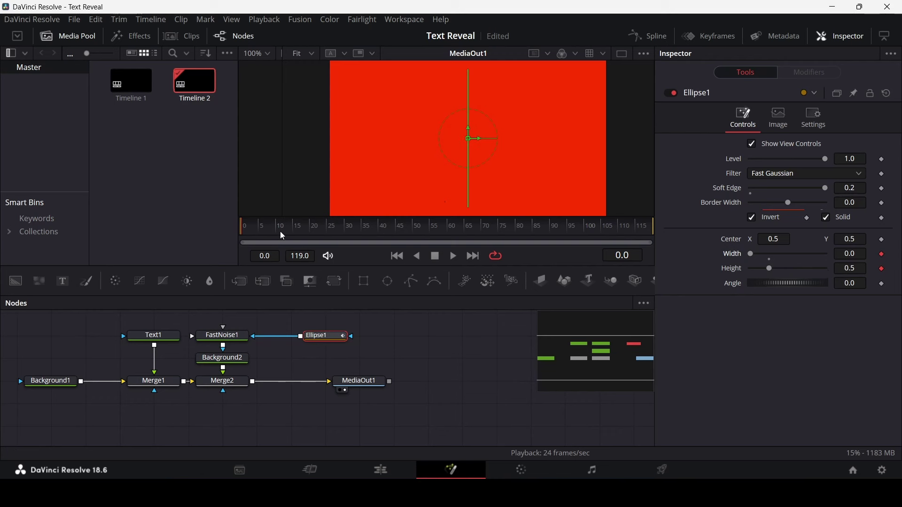
At frame 50, set Ellipse1's width to 0.8 and add a keyframe for its height of 0.5.
{"action": "left_click_drag", "start_coordinate": [313, 232], "coordinate": [343, 231]}
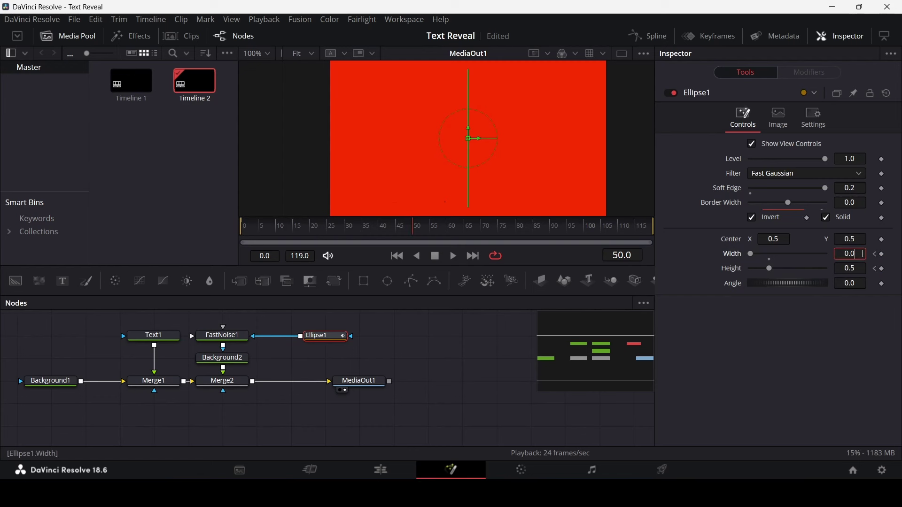
{"action": "type", "text": "8"}
{"action": "key", "text": "Tab"}
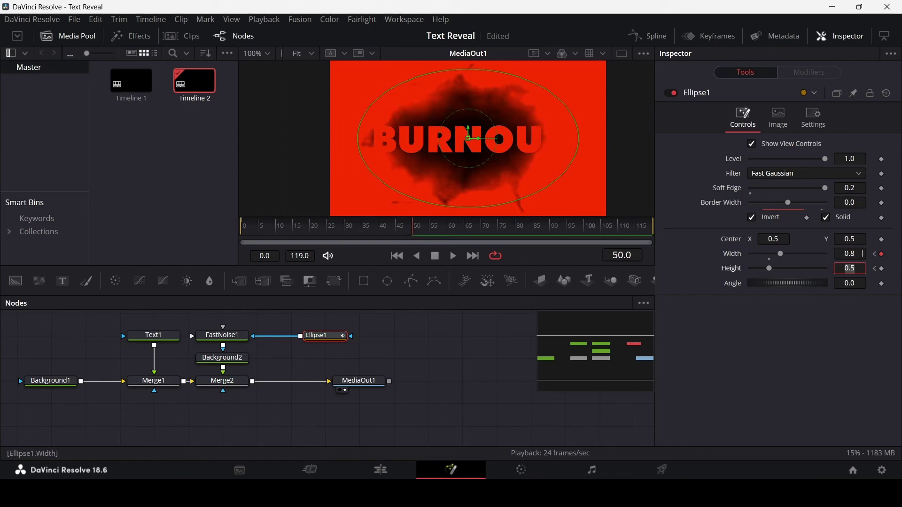
{"action": "left_click", "coordinate": [883, 269]}
At frame 100, set Ellipse1's width to 2.0 and its height to 0.8.
{"action": "left_click", "coordinate": [584, 229]}
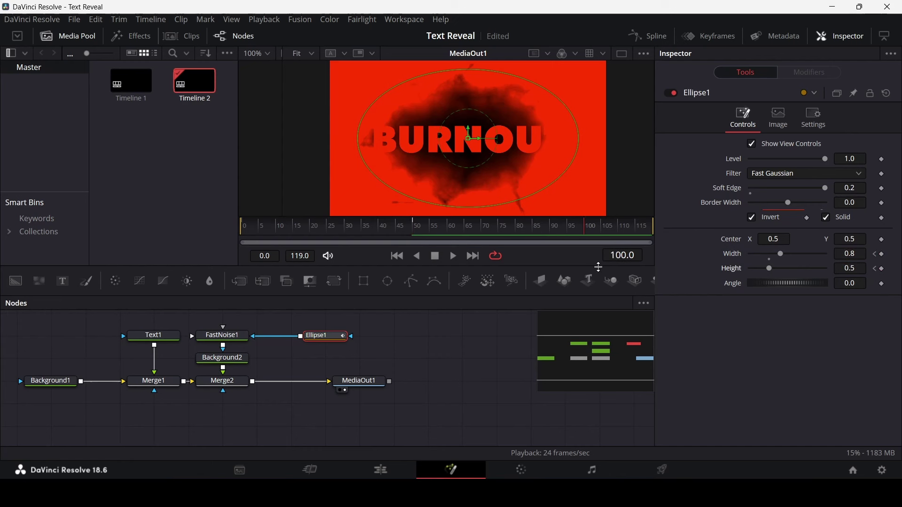
{"action": "left_click", "coordinate": [850, 254]}
{"action": "type", "text": "2"}
{"action": "key", "text": "Return"}
{"action": "left_click", "coordinate": [862, 266]}
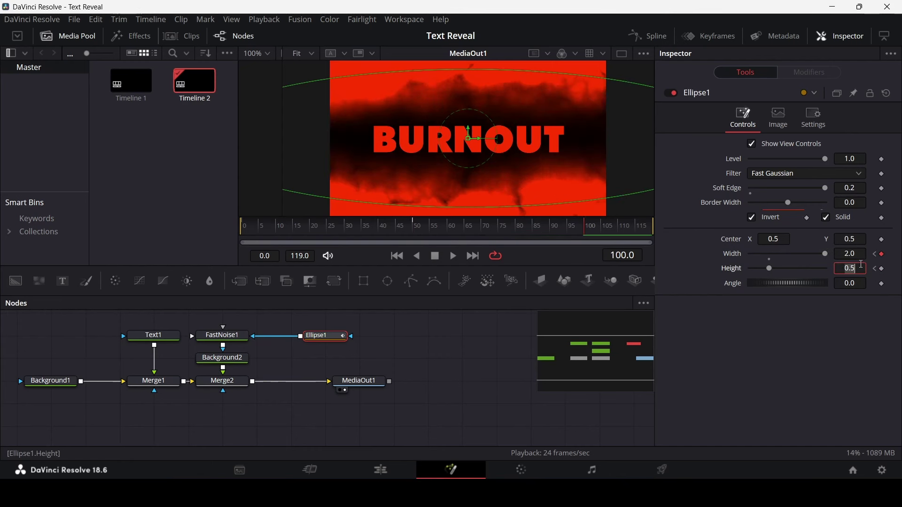
{"action": "type", "text": "0.8"}
{"action": "key", "text": "Tab"}
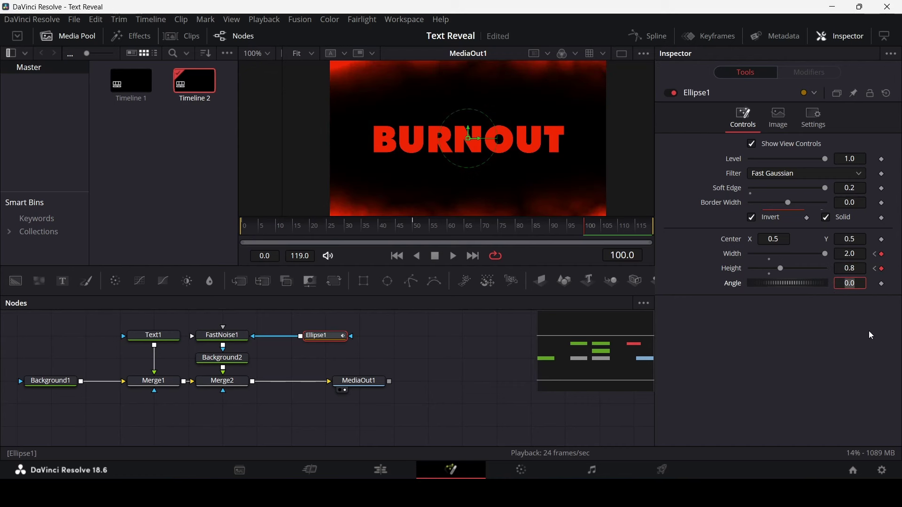
{"action": "key", "text": "Return"}
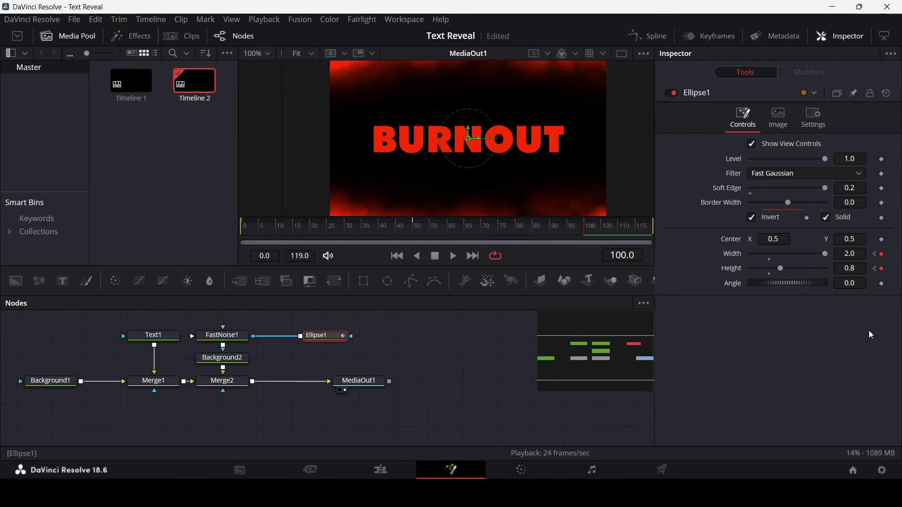
Play back the ellipse mask animation from near its beginning to review the text reveal.
{"action": "left_click", "coordinate": [261, 234]}
{"action": "key", "text": "space"}
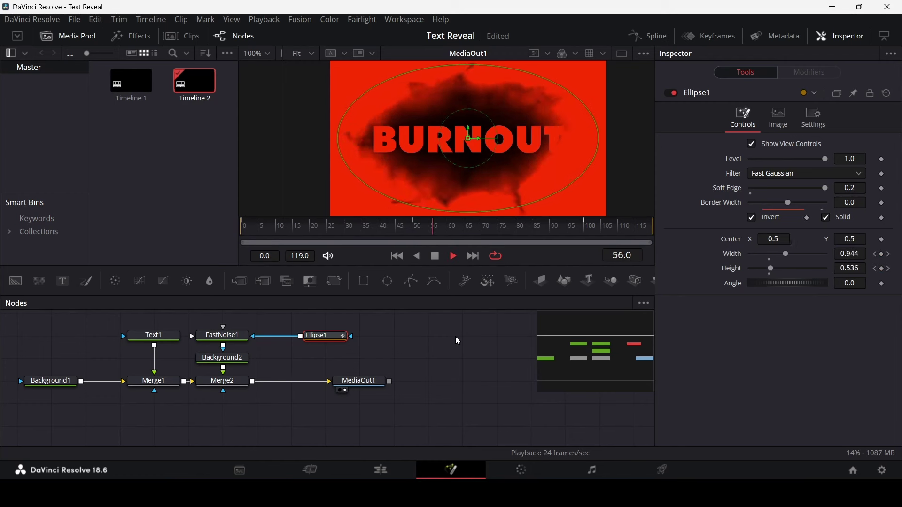
{"action": "key", "text": "space"}
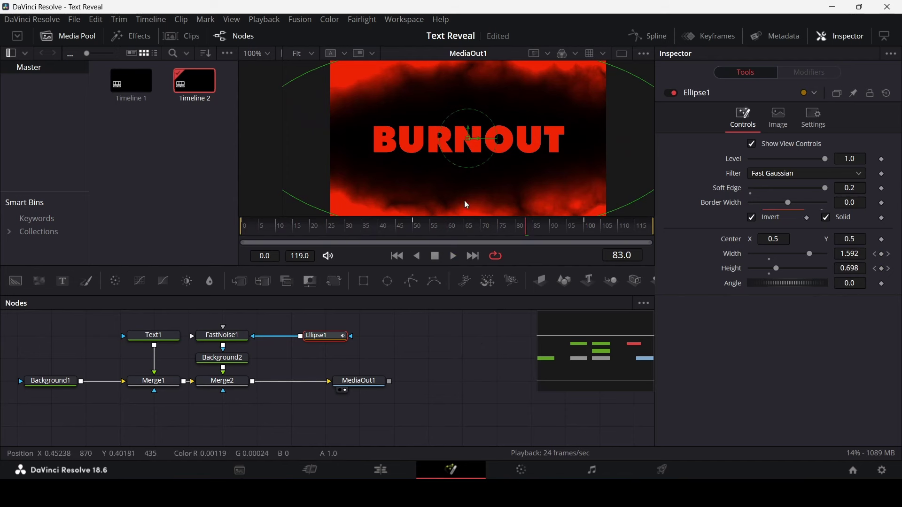
Add a Film Grain node between Merge2 and MediaOut1.
{"action": "left_click", "coordinate": [239, 383]}
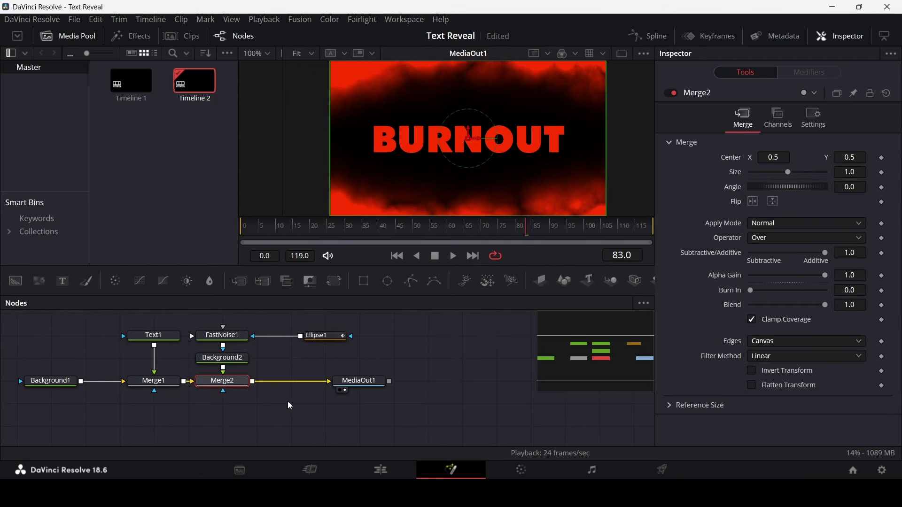
{"action": "key", "text": "shift+space"}
{"action": "type", "text": "grain"}
{"action": "key", "text": "BackSpace"}
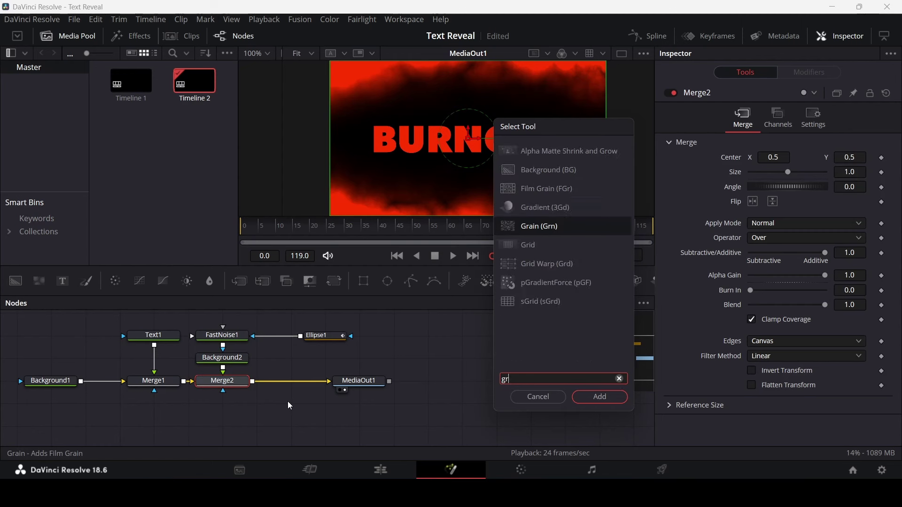
{"action": "key", "text": "Up"}
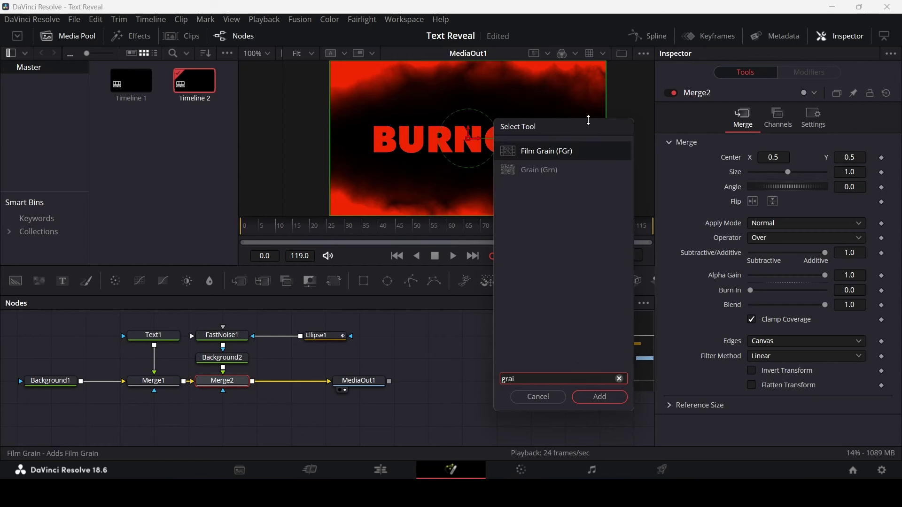
{"action": "left_click", "coordinate": [549, 152]}
{"action": "left_click", "coordinate": [597, 396]}
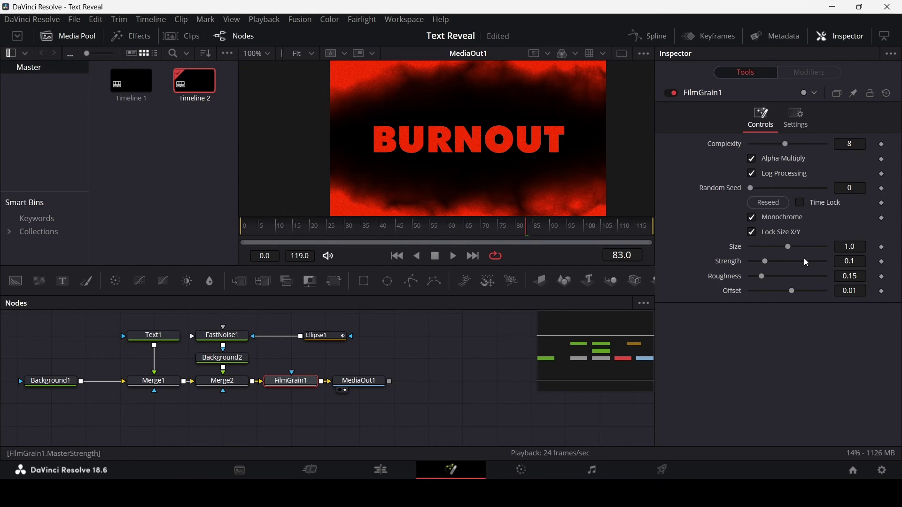
Set FilmGrain1's strength to 0.3.
{"action": "left_click", "coordinate": [863, 262]}
{"action": "type", "text": "0.3"}
{"action": "key", "text": "Tab"}
{"action": "key", "text": "Return"}
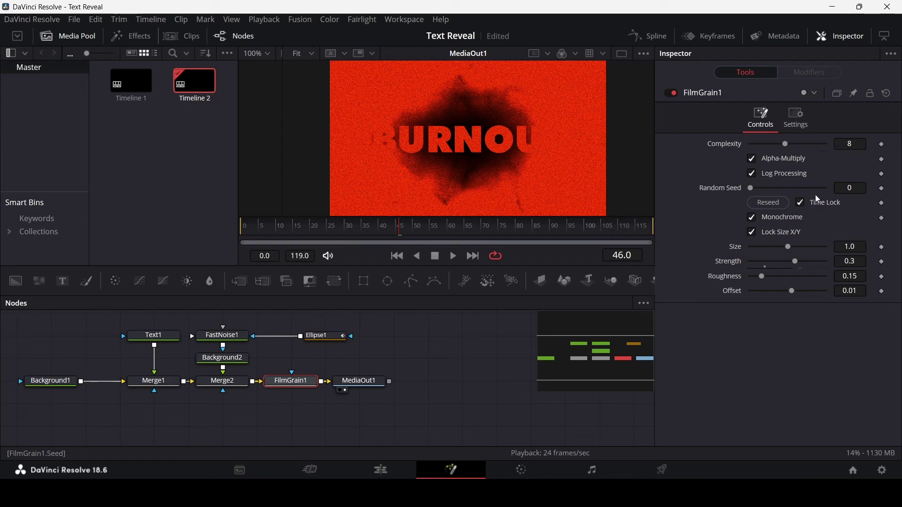
Compare FilmGrain1's grain across frames with Time Lock off and on, leaving Time Lock enabled.
{"action": "left_click", "coordinate": [801, 203]}
{"action": "left_click", "coordinate": [305, 226]}
{"action": "key", "text": "space"}
{"action": "key", "text": "space"}
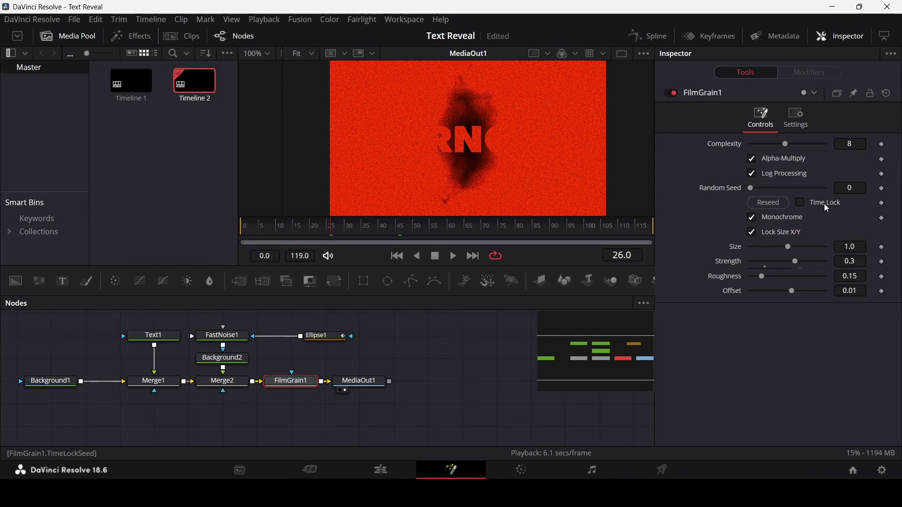
{"action": "left_click", "coordinate": [801, 203]}
{"action": "left_click_drag", "start_coordinate": [336, 225], "coordinate": [360, 226]}
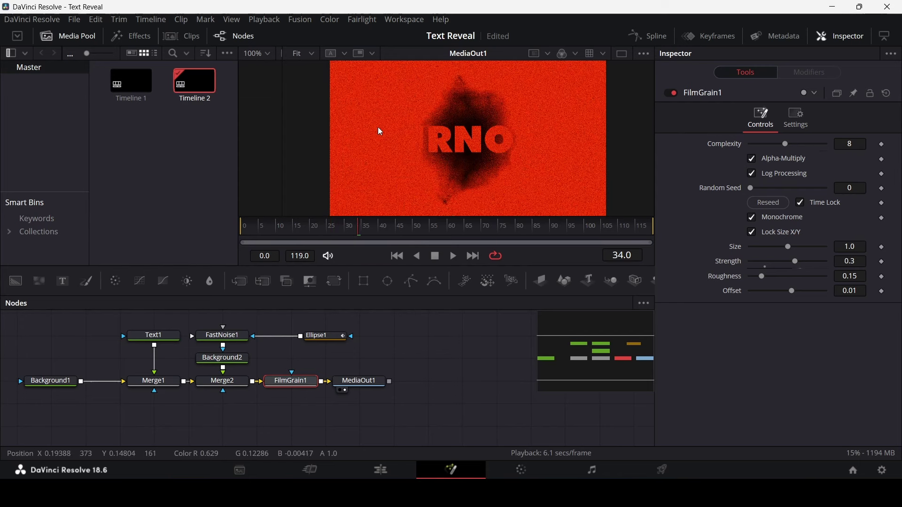
Switch to the Edit page and play the Fusion Composition clip from the start of the timeline.
{"action": "left_click", "coordinate": [398, 467]}
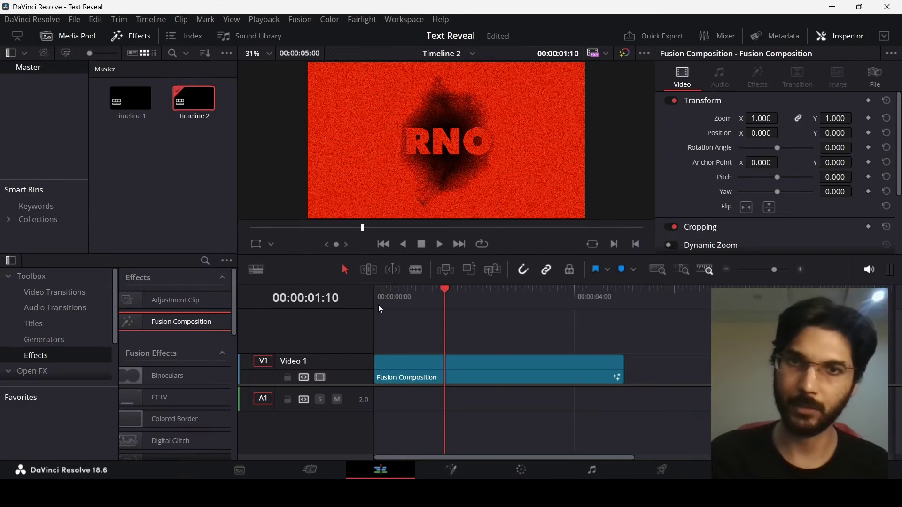
{"action": "key", "text": "Home"}
{"action": "key", "text": "space"}
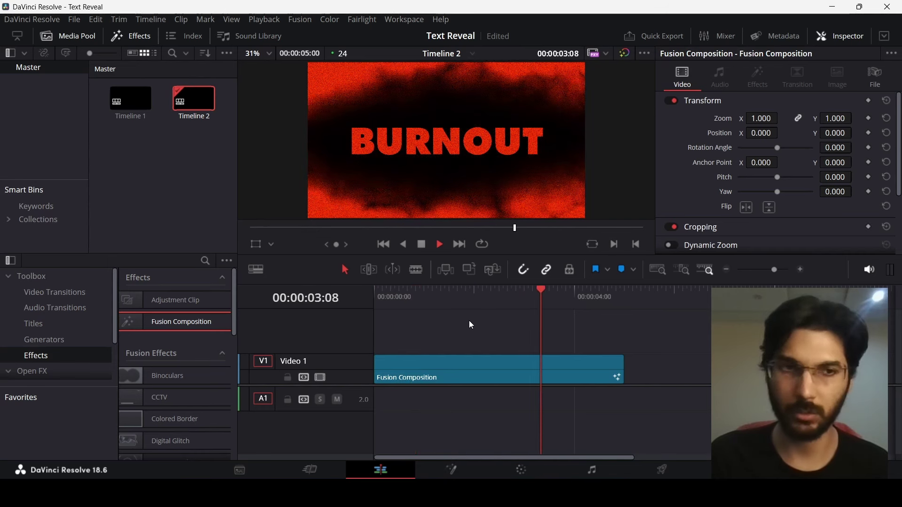
{"action": "key", "text": "space"}
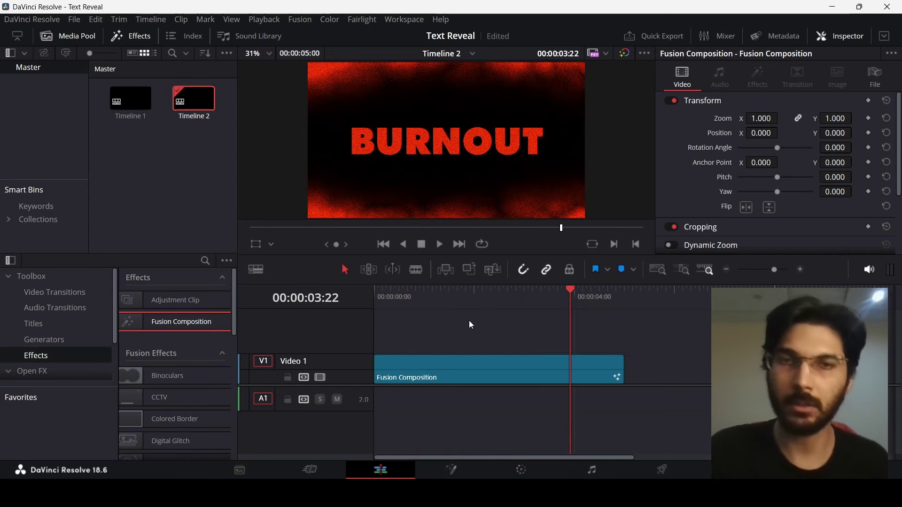